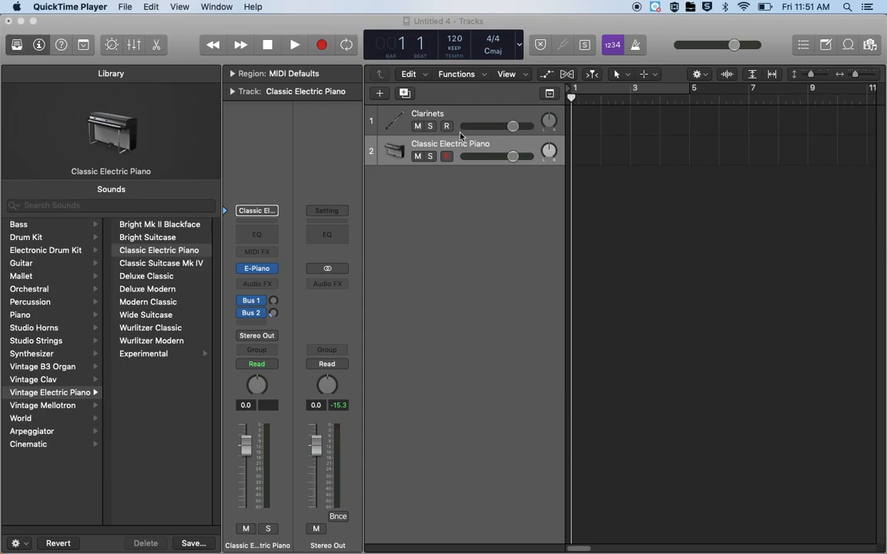
Record an improvised part of about four bars on the Classic Electric Piano track using Musical Typing, starting from bar 1
left_click(469, 214)
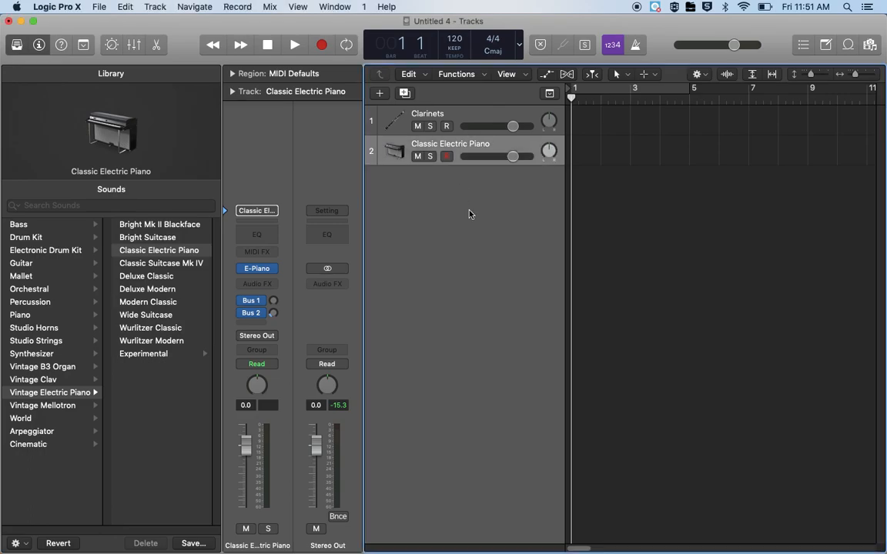
key("super+k")
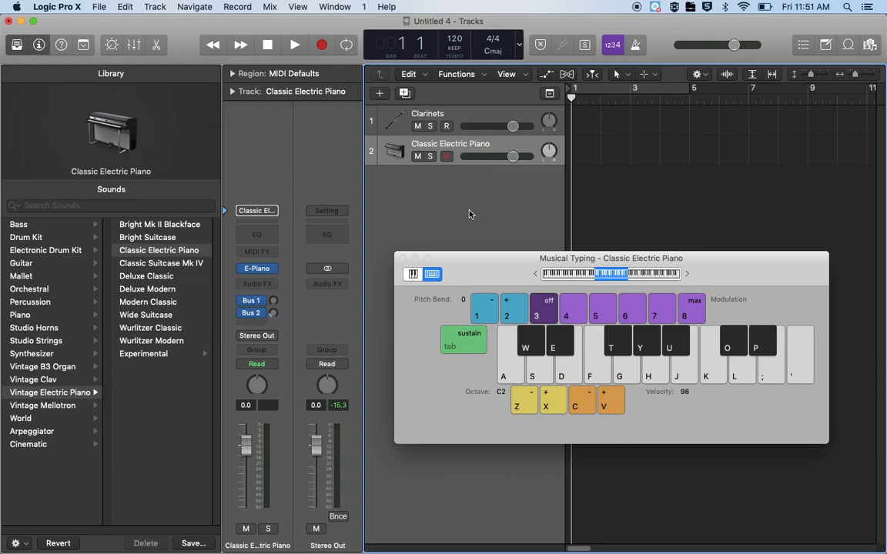
left_click(320, 51)
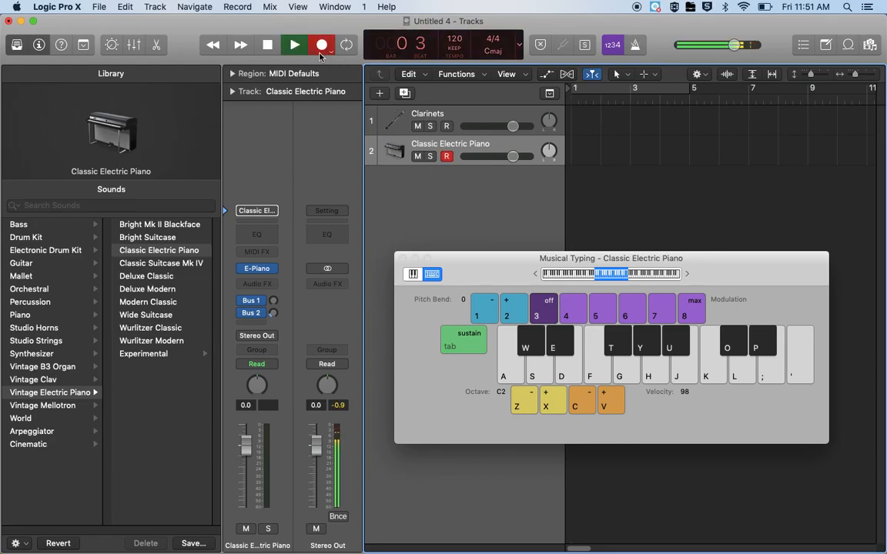
key("h")
key("j")
key("s")
key("d")
key("j")
key("k")
key("s")
key("f")
key("h")
key("j")
key("k")
key("l")
key("s")
key("g")
key("d")
key("h")
key("k")
key("f")
key("s")
key("d")
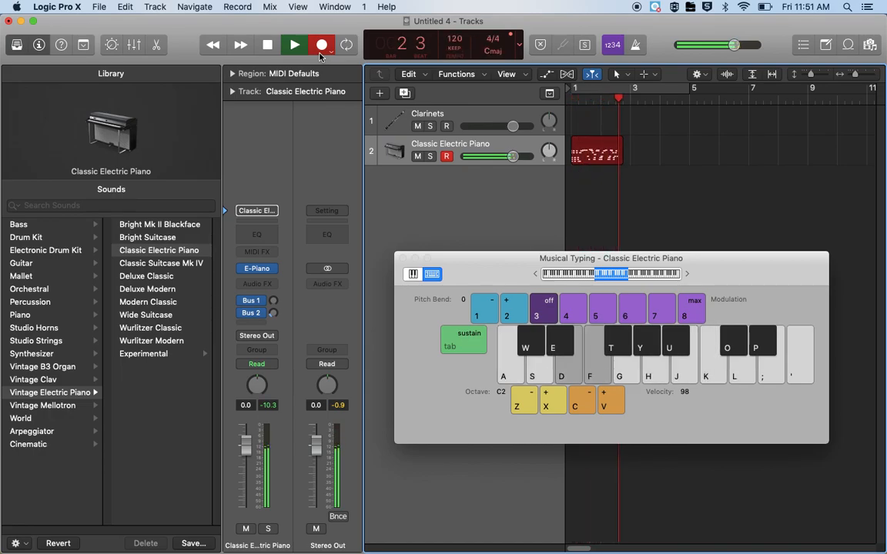
key("j")
key("h")
key("u")
key("f")
key("h")
key("d")
key("u")
key("s")
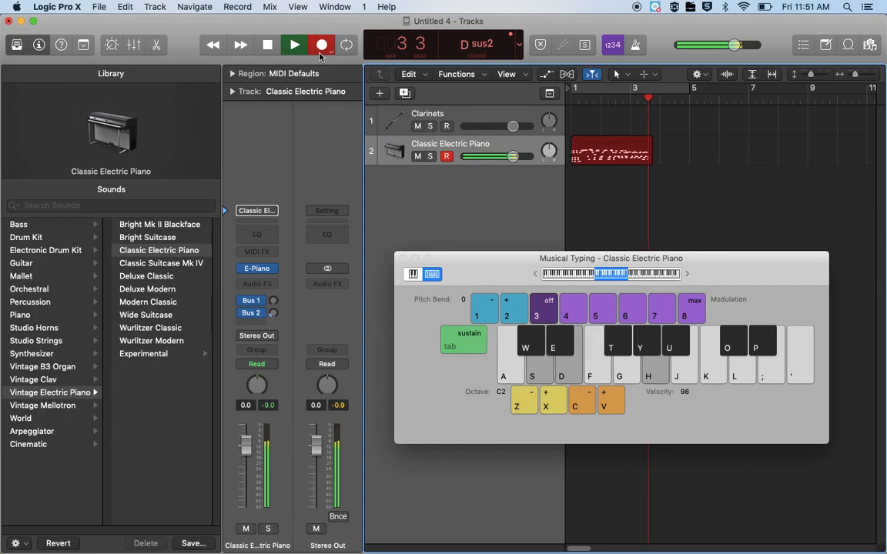
key("f")
key("d")
key("u")
key("f")
key("h")
key("d")
key("u")
key("f")
key("h")
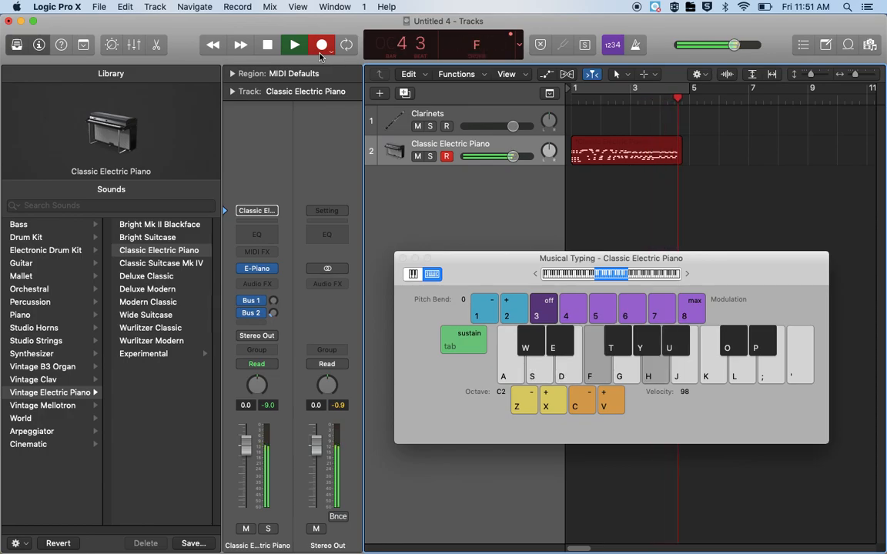
key("d")
key("u")
key("space")
key("super+k")
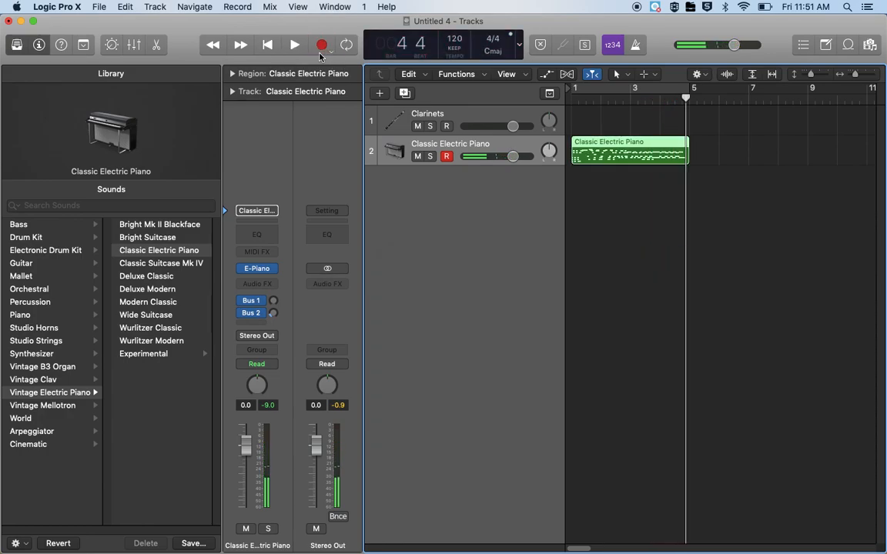
Enable the cycle range from bar 1 to bar 5 with the playhead at bar 3, and hide the Library
left_click(653, 86)
left_click(631, 98)
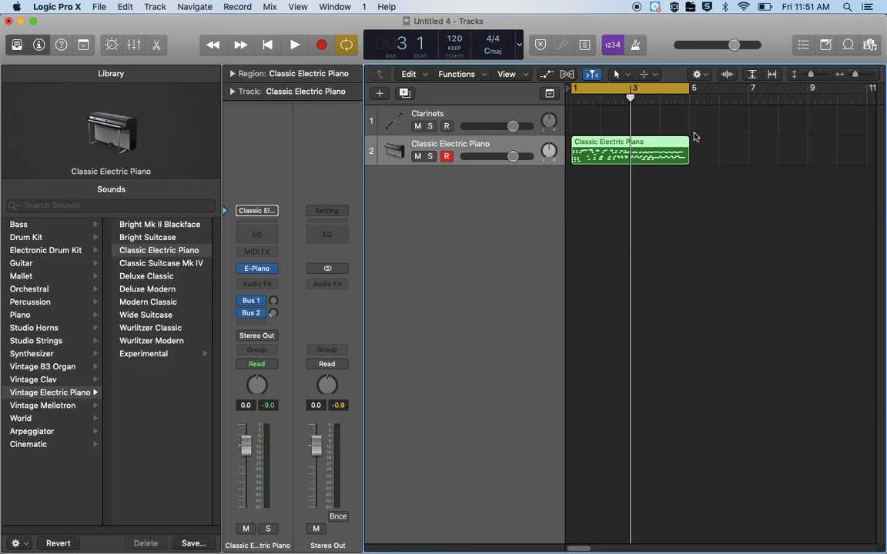
key("y")
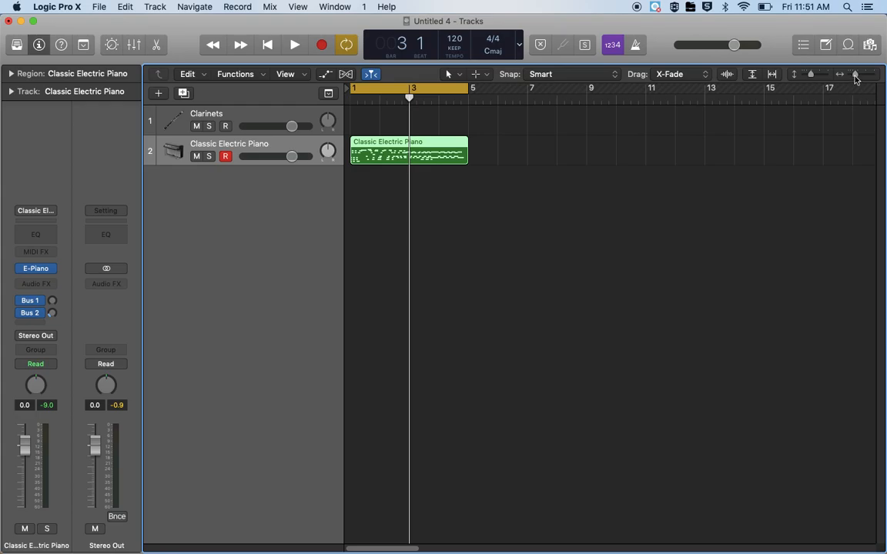
Adjust the tracks area's horizontal and vertical zoom to view the whole electric piano region at a taller track height
mouse_move(854, 79)
left_mouse_down()
mouse_move(814, 80)
mouse_move(861, 77)
left_mouse_up()
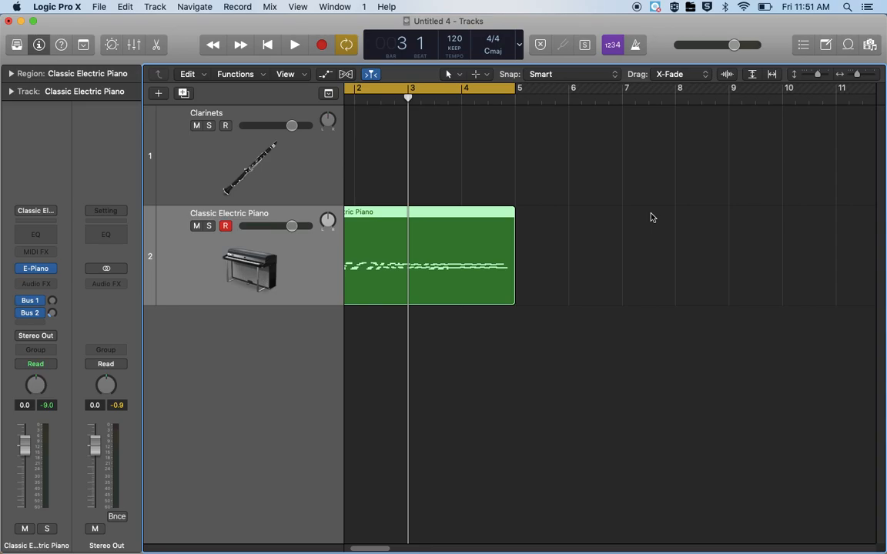
key("super+Up")
key("super+Down")
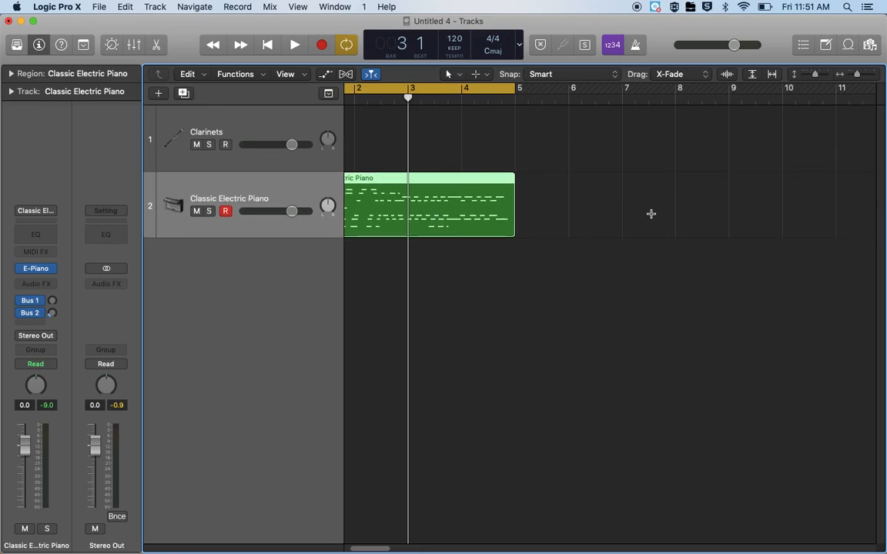
key("super+Right")
key("super+Right")
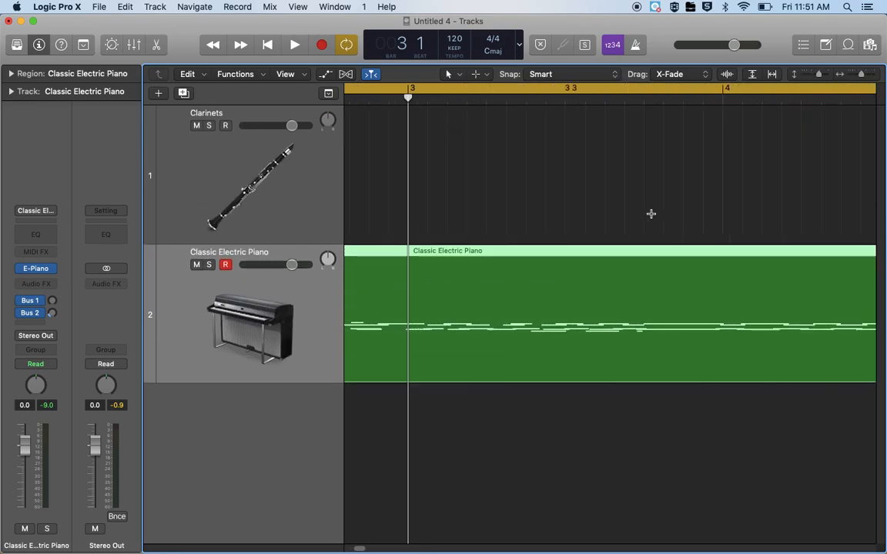
key("super+Left")
key("super+Left")
key("super+Right")
key("super+Right")
key("super+Left")
key("super+Left")
scroll(564, 222, "left", 1)
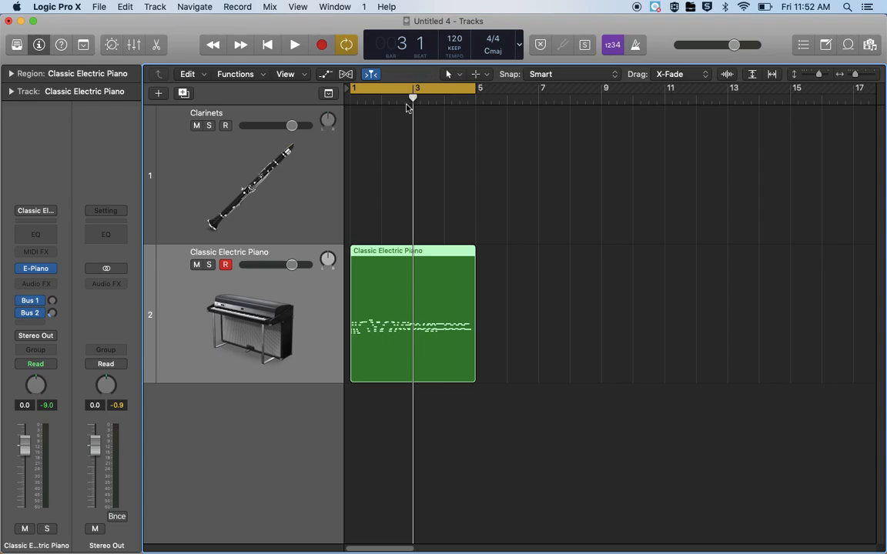
Split the electric piano region at bar 3, using the Split option for notes that cross the split point
mouse_move(410, 101)
left_mouse_down()
mouse_move(398, 102)
mouse_move(412, 103)
left_mouse_up()
left_click(485, 229)
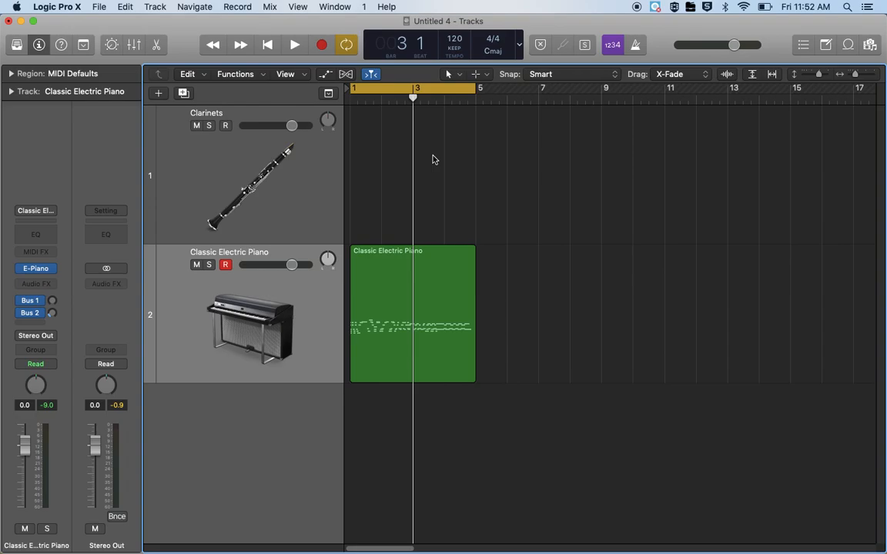
left_click(433, 281)
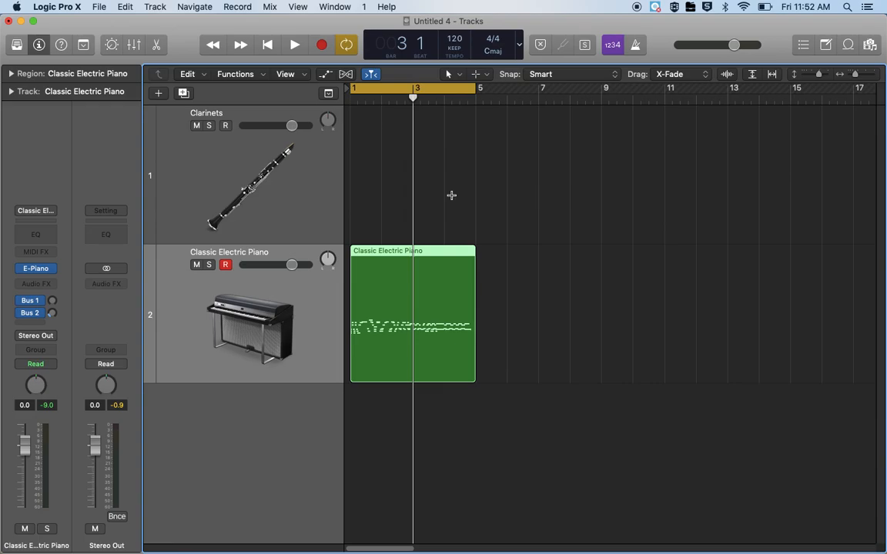
key("super+t")
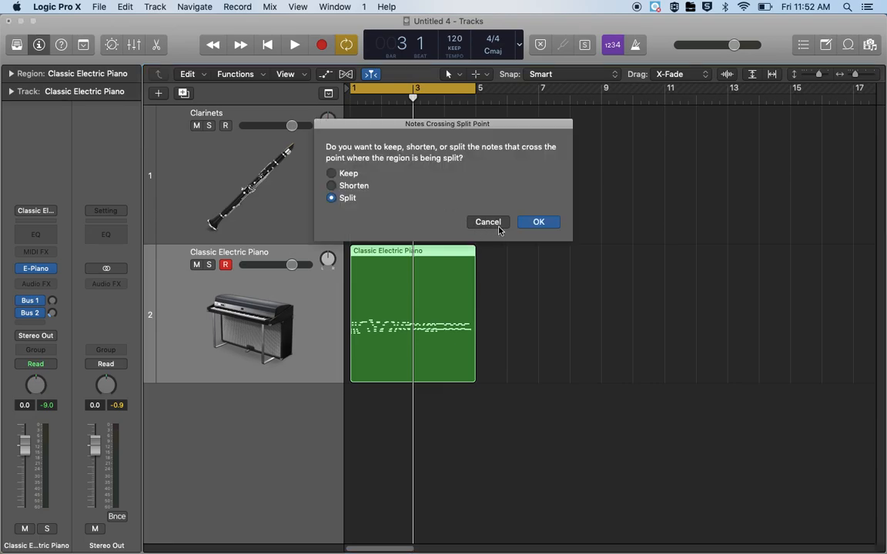
left_click(539, 222)
Move the second piano region to bar 6 and return it to bar 3
left_click_drag(435, 307, 528, 307)
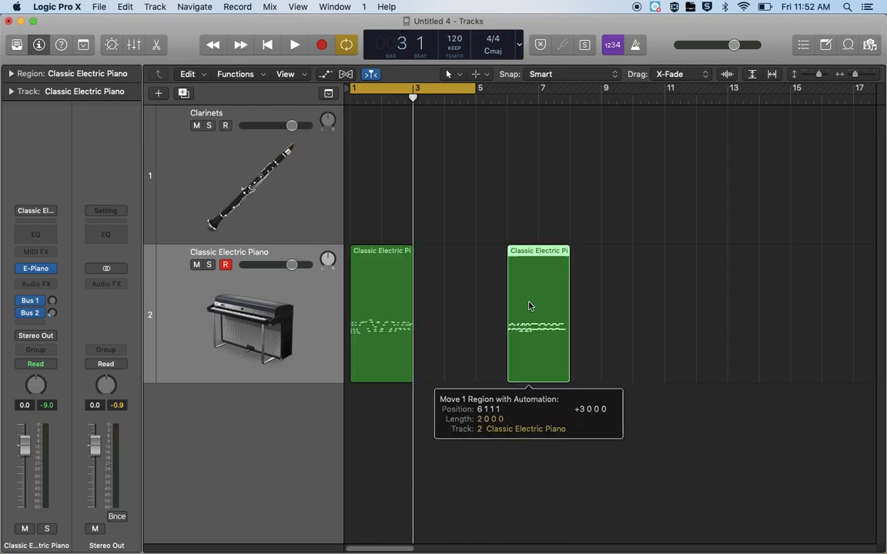
mouse_move(376, 312)
left_mouse_down()
mouse_move(450, 312)
mouse_move(380, 312)
left_mouse_up()
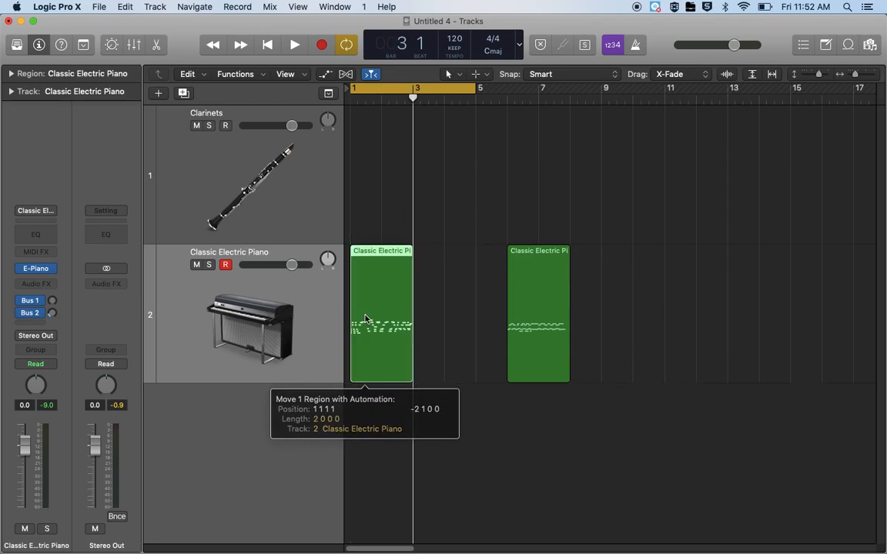
left_click_drag(543, 316, 449, 316)
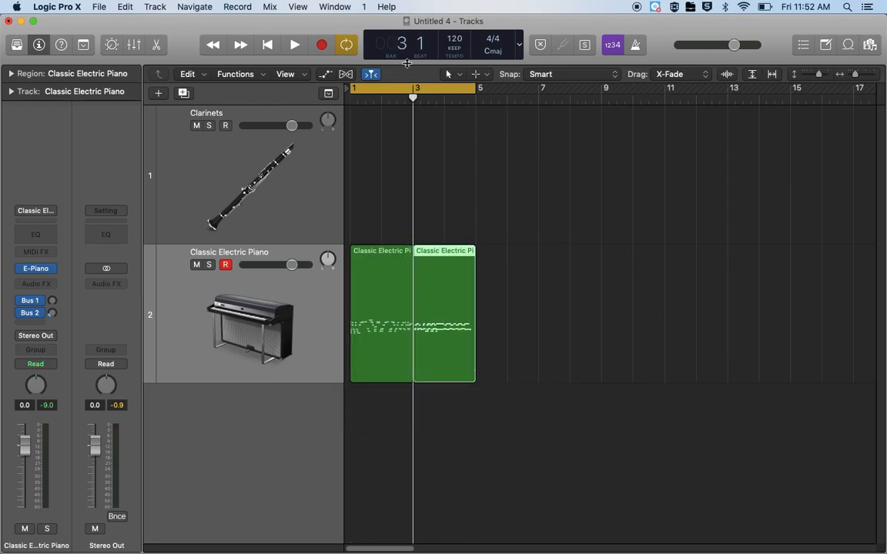
Turn off the cycle range and paste a copy of the second piano region at bar 7
key("c")
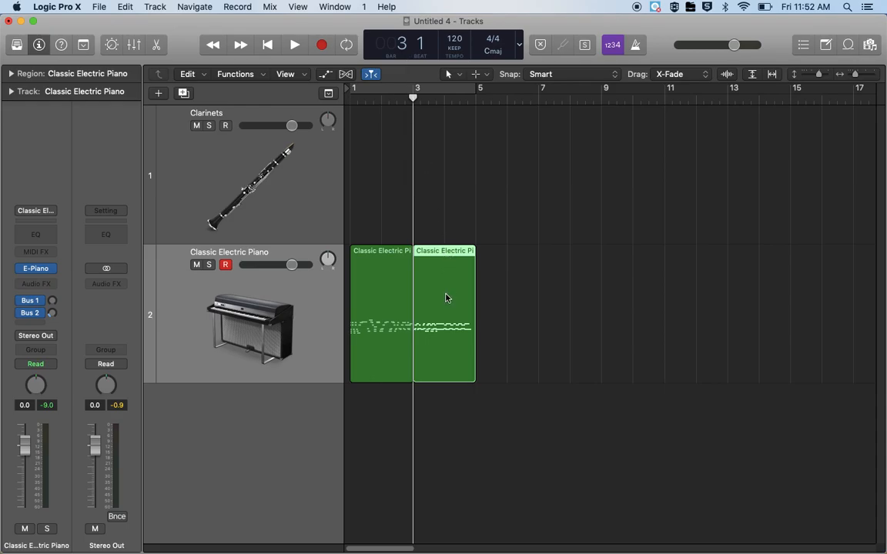
left_click(380, 296)
left_click(448, 307)
left_click(539, 100)
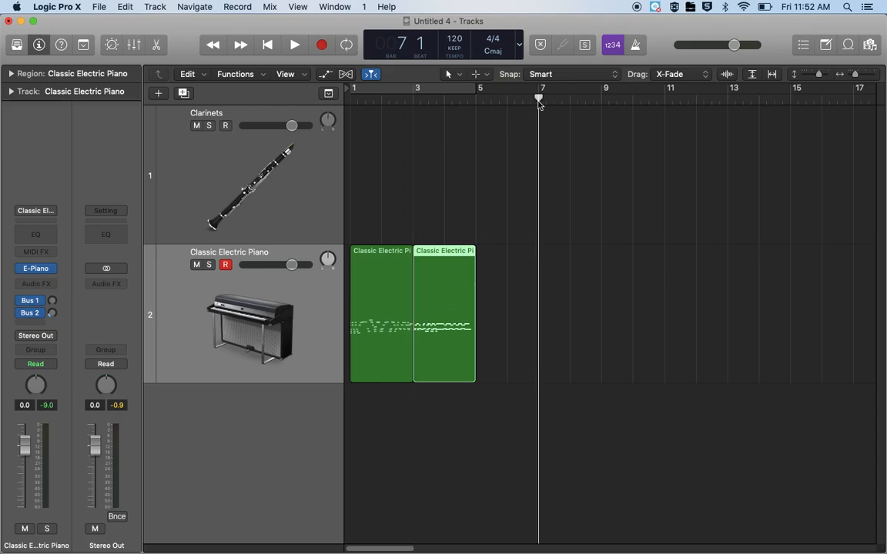
key("super+v")
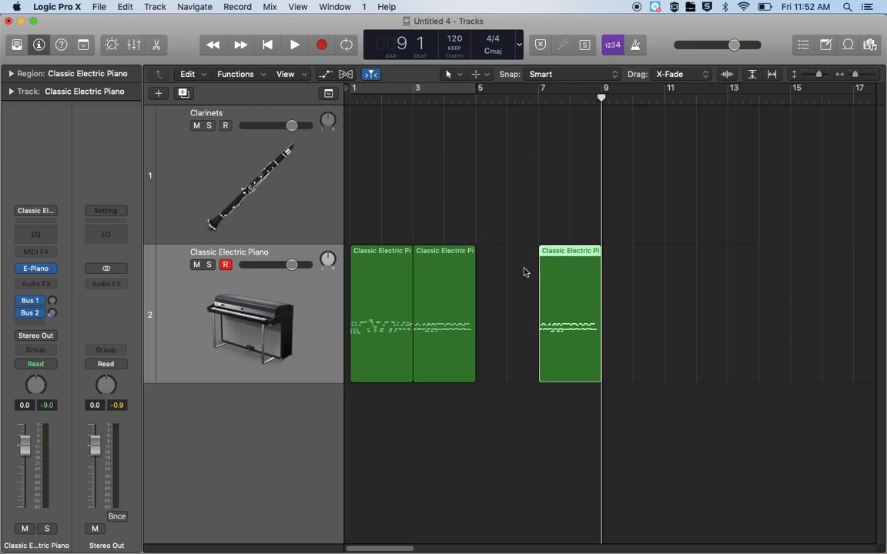
Add three more copies of the second piano region at bars 5, 9 and 11 so all regions sit back to back
right_click(552, 326)
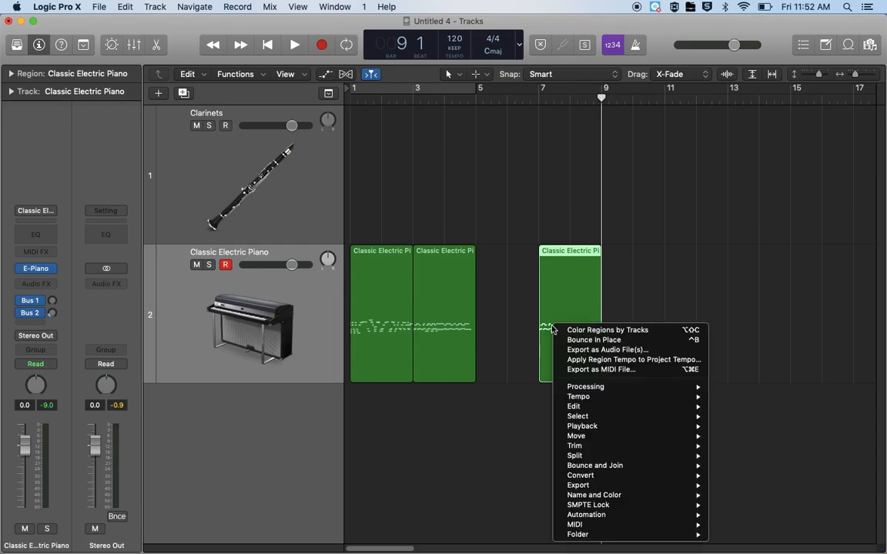
left_click(564, 284)
left_click_drag(564, 285, 779, 297)
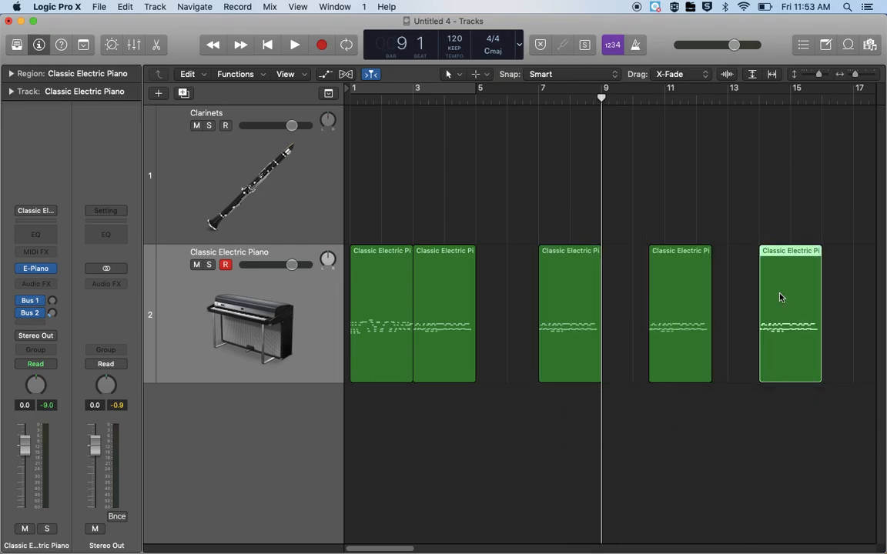
left_click_drag(465, 313, 516, 318)
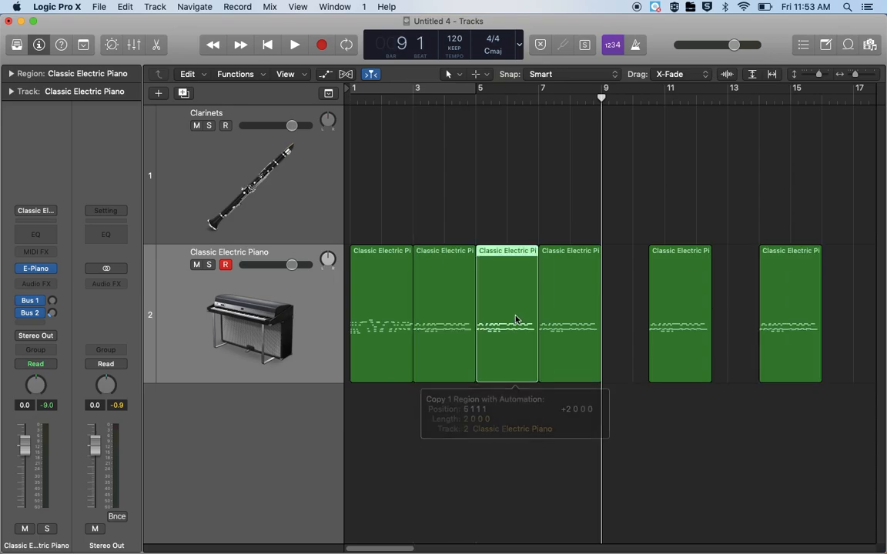
left_click_drag(669, 313, 634, 322)
left_click_drag(766, 339, 676, 336)
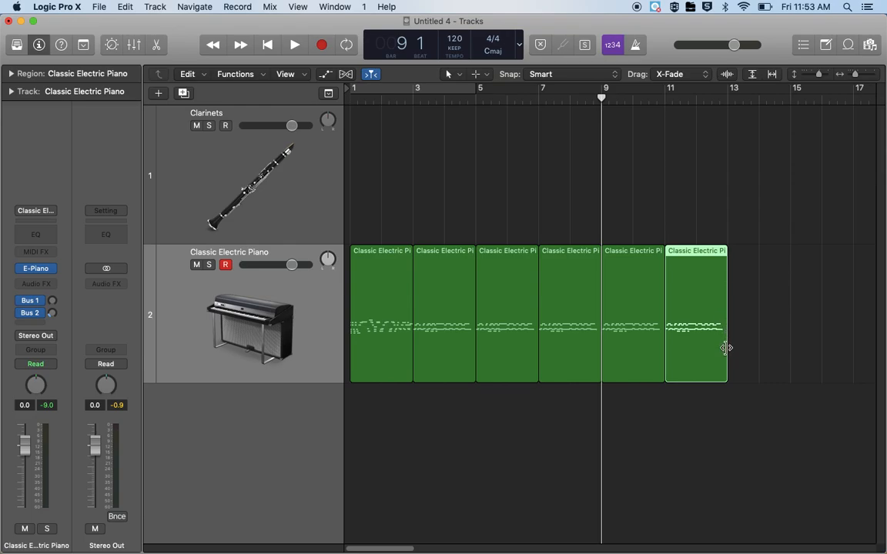
Extend the end of the last piano region to bar 16
left_click_drag(726, 267, 588, 272)
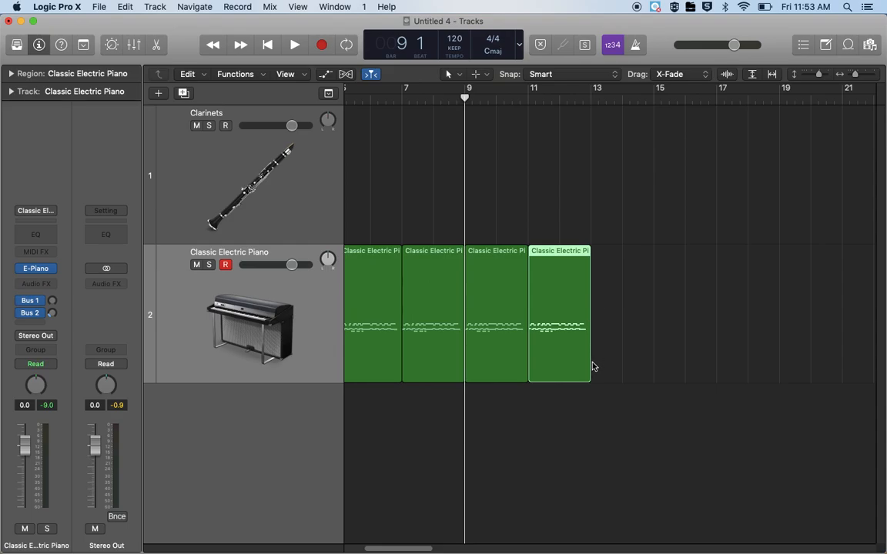
left_click_drag(589, 368, 682, 368)
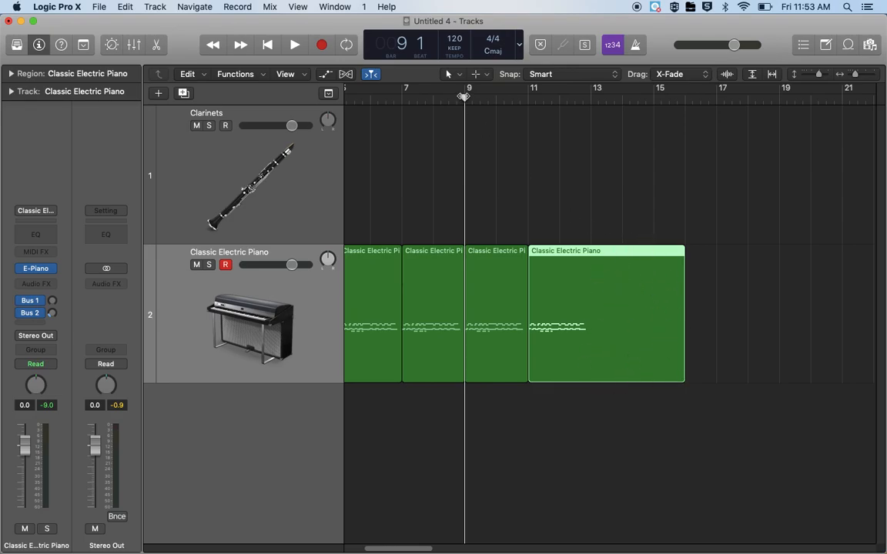
Record about one bar of additional notes from bar 13 into the extended piano region with Musical Typing, stopping at bar 14
left_click_drag(465, 100, 591, 119)
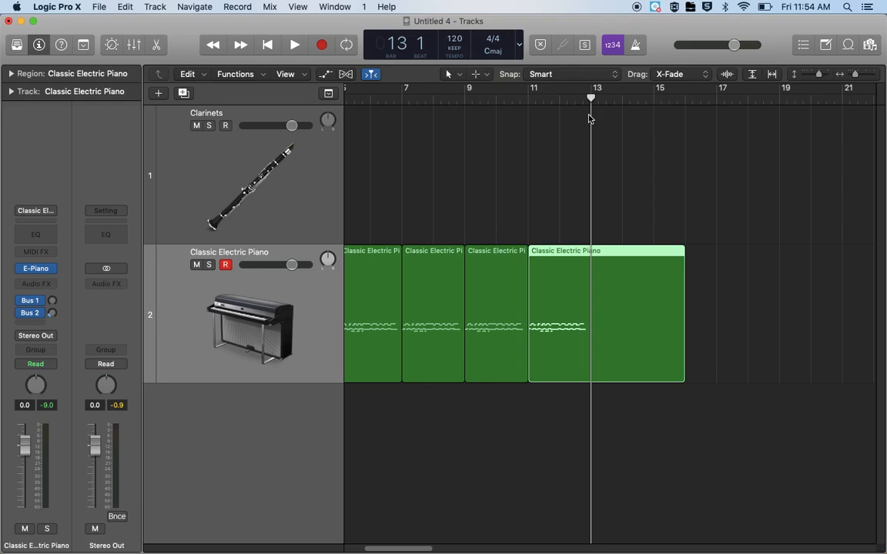
key("super+k")
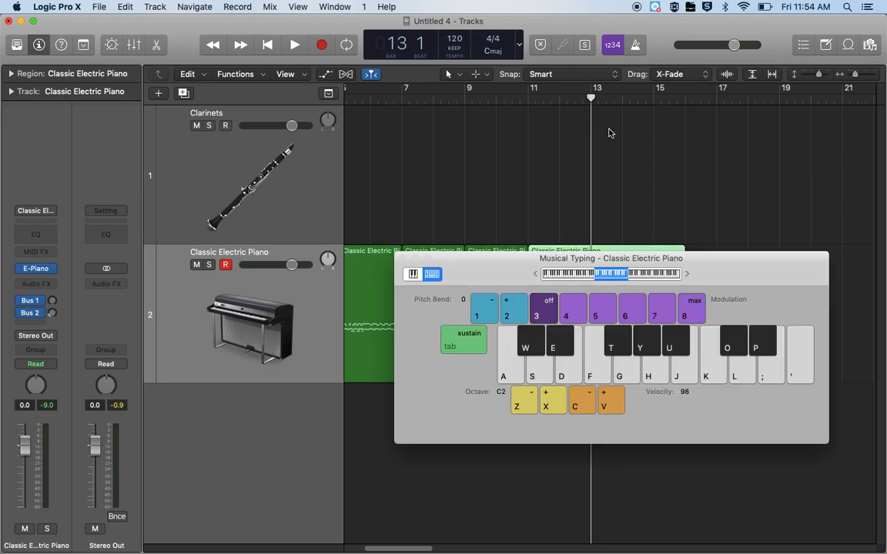
left_click_drag(813, 274, 468, 121)
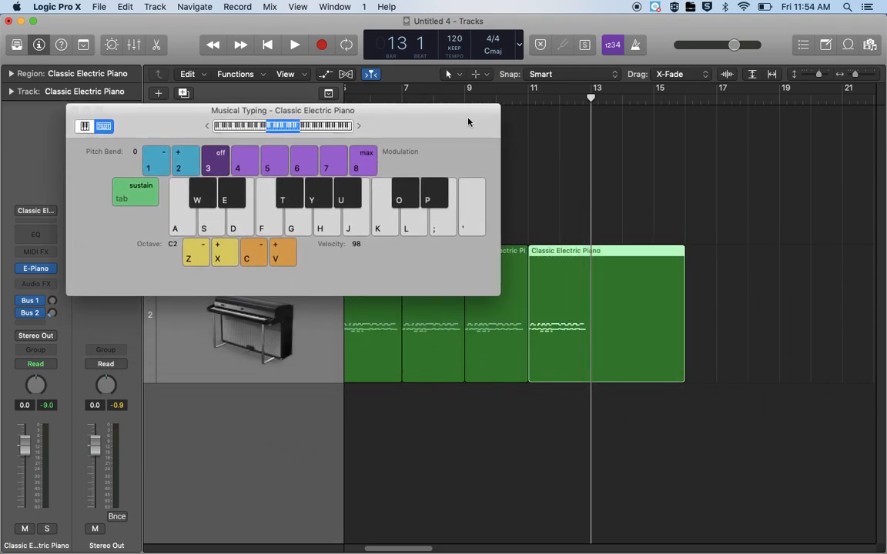
key("r")
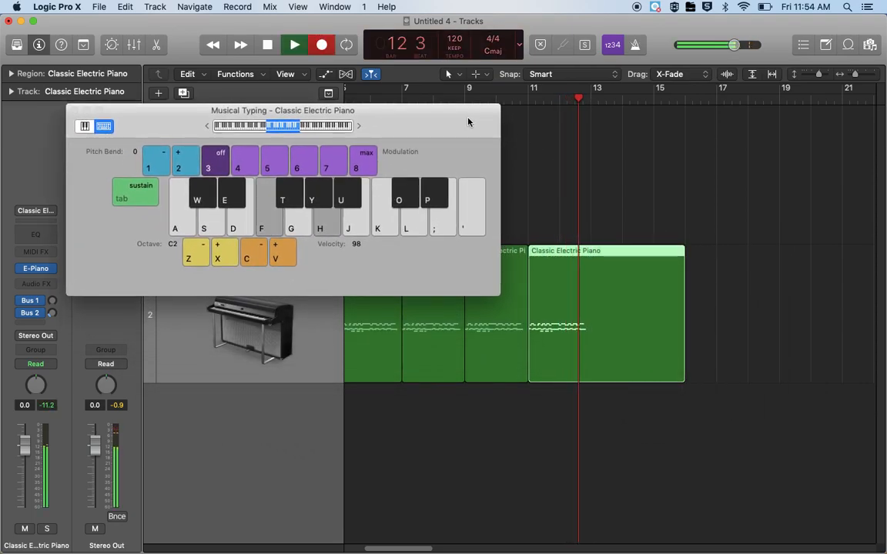
key("f")
key("d")
key("f")
key("j")
key("h")
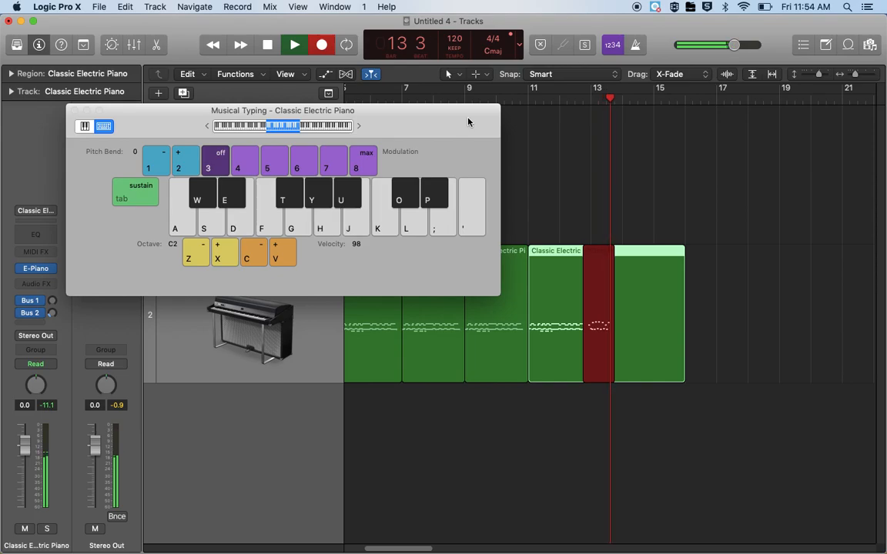
key("d")
key("k")
key("j")
key("space")
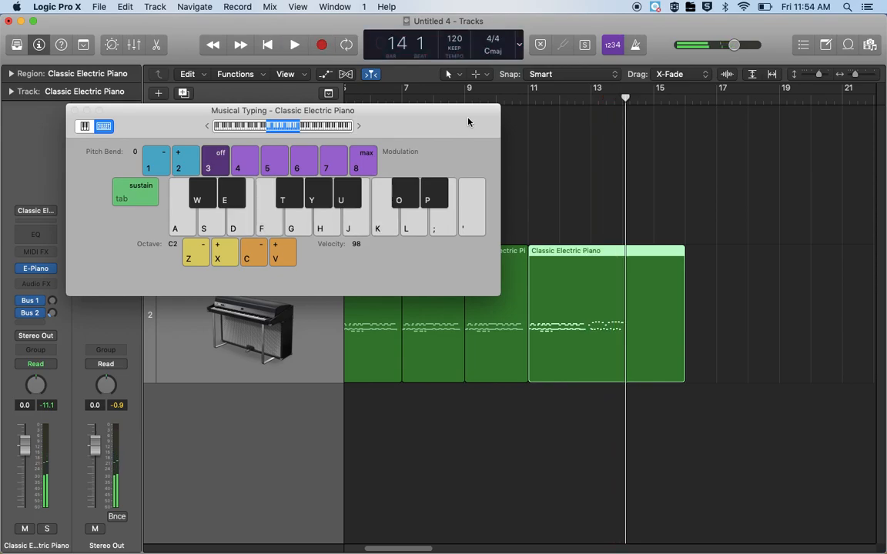